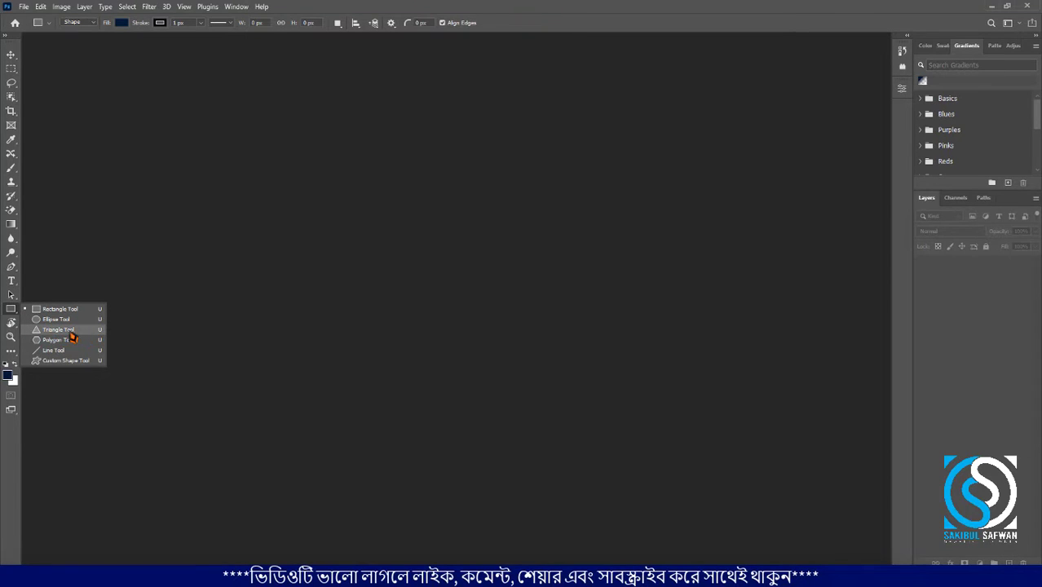
- Look through the Rotate View and Zoom tools and activate the Hand tool
drag(12, 323, 38, 325)
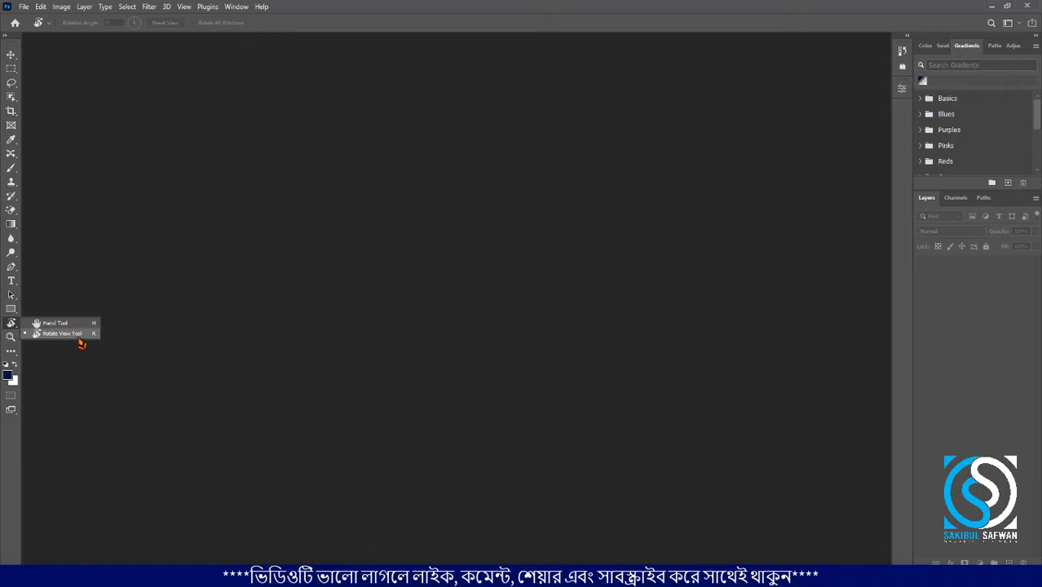
click(16, 340)
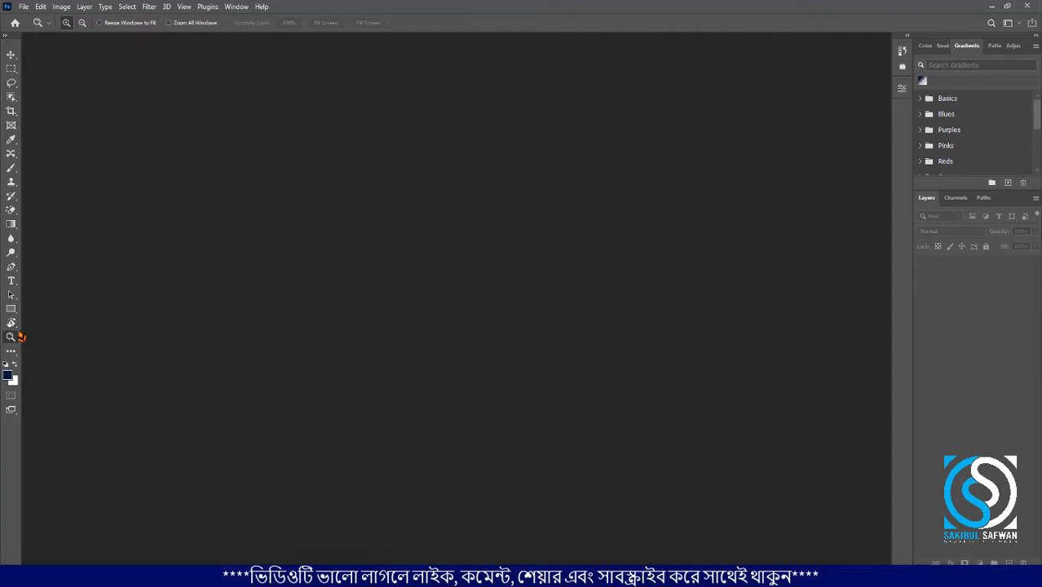
click(16, 325)
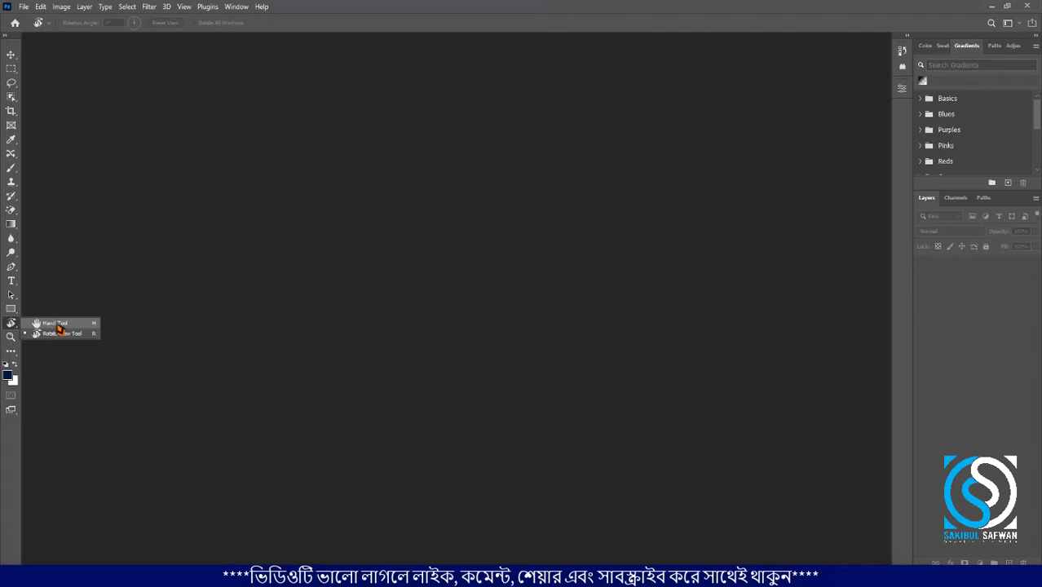
click(55, 324)
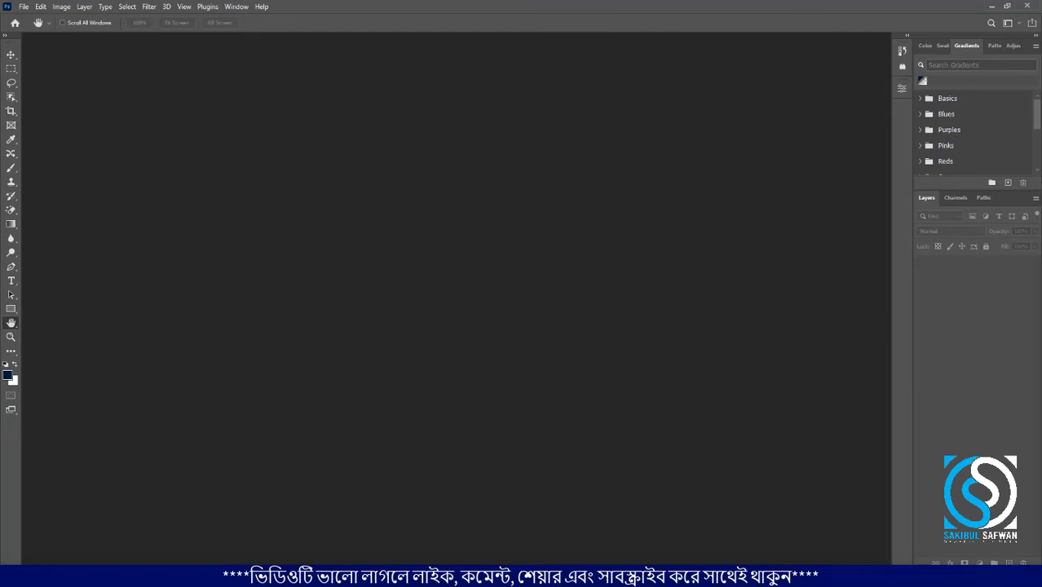
- Open window-gb47f8569e_1920.jpg from its folder in the file explorer as a new document
mouse_move(210, 571)
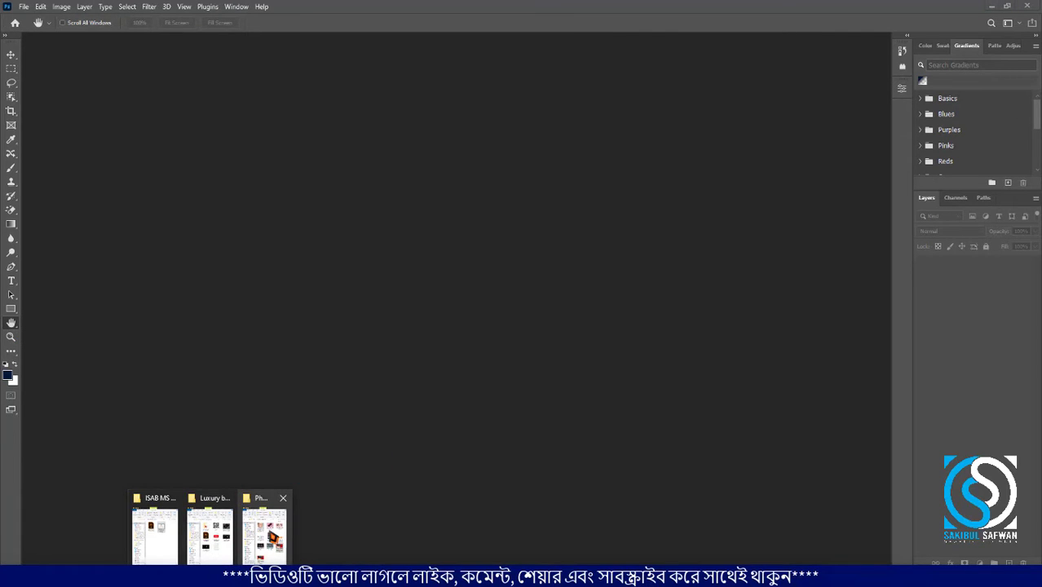
click(264, 535)
drag(299, 330, 534, 293)
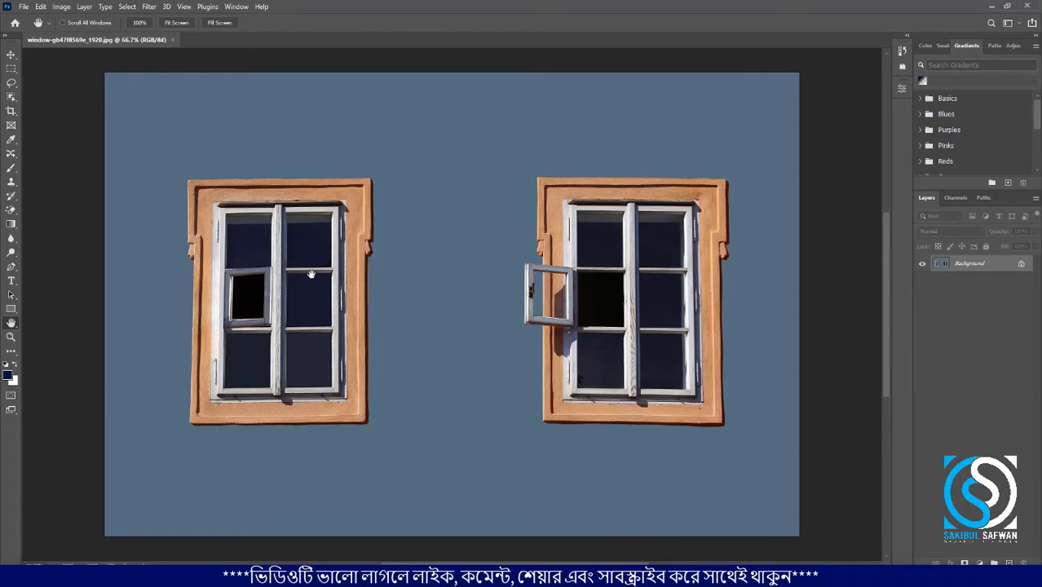
scroll(186, 299, up, 8)
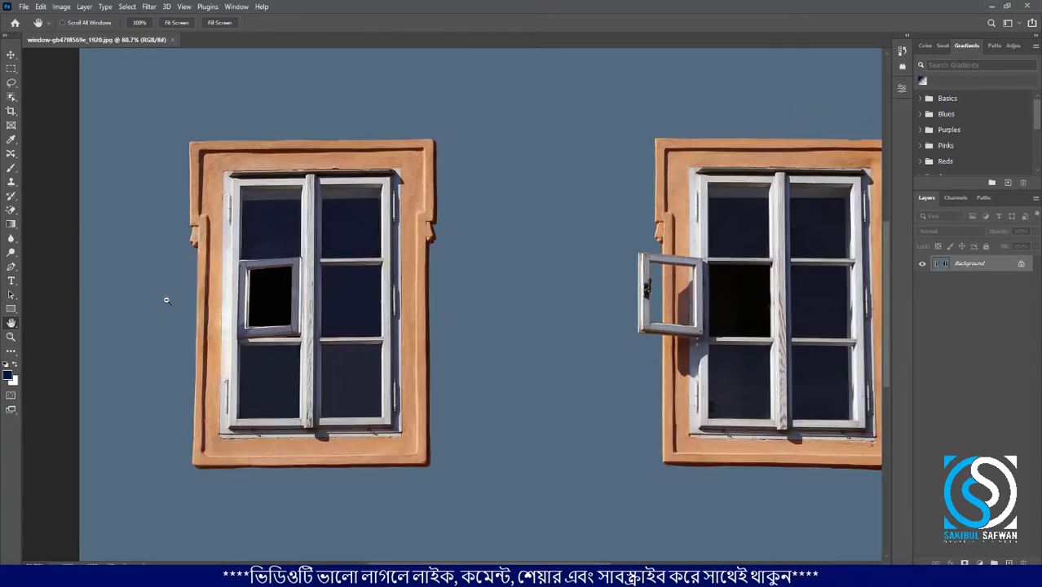
- Start a Pen tool path at the lower-left corner of the left window's orange frame and place anchor points up its left edge
click(12, 267)
click(47, 269)
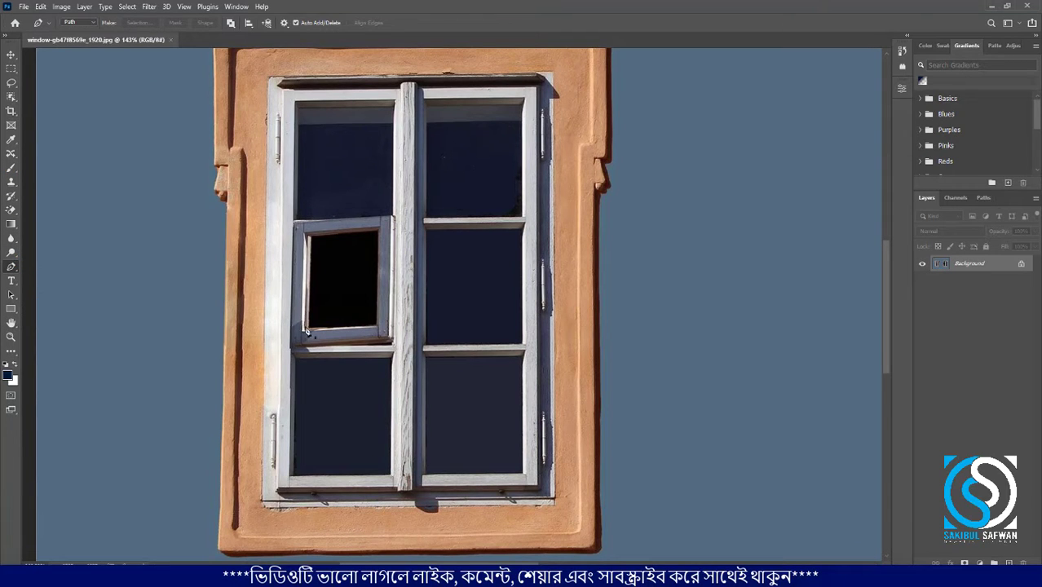
scroll(344, 423, down, 3)
scroll(274, 461, up, 4)
scroll(274, 460, up, 5)
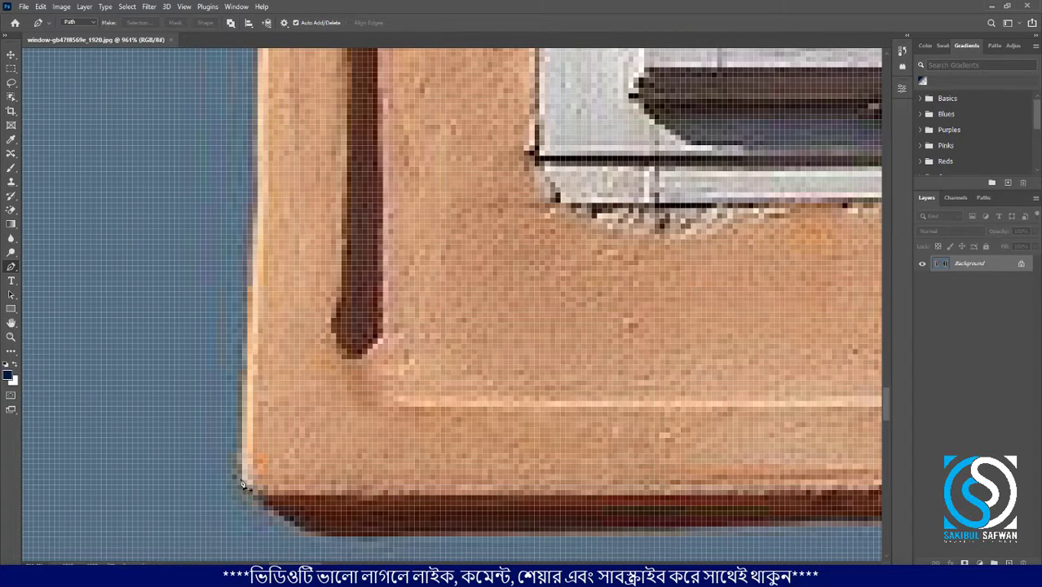
click(241, 484)
drag(258, 222, 259, 169)
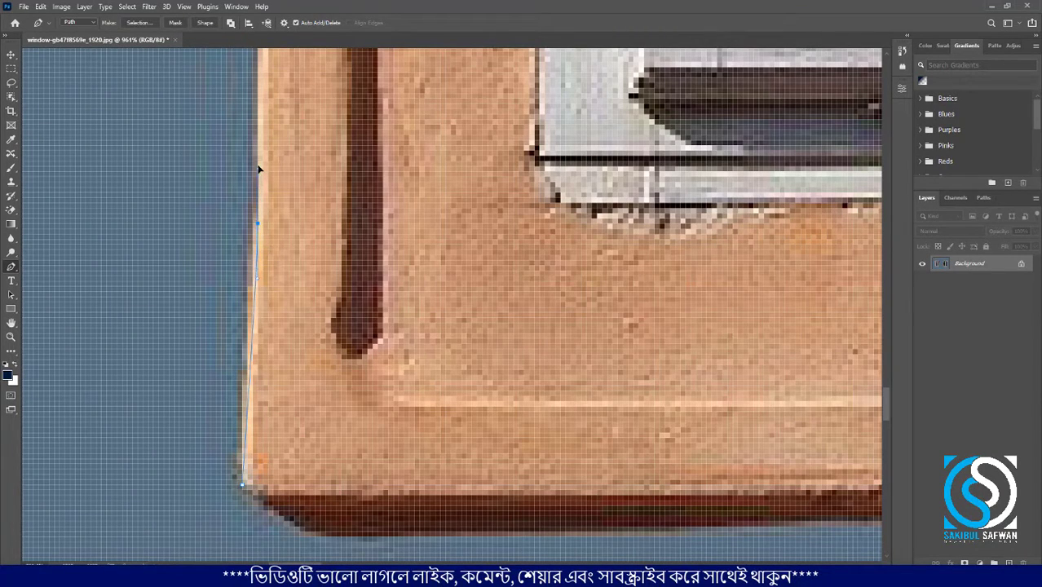
scroll(259, 169, up, 4)
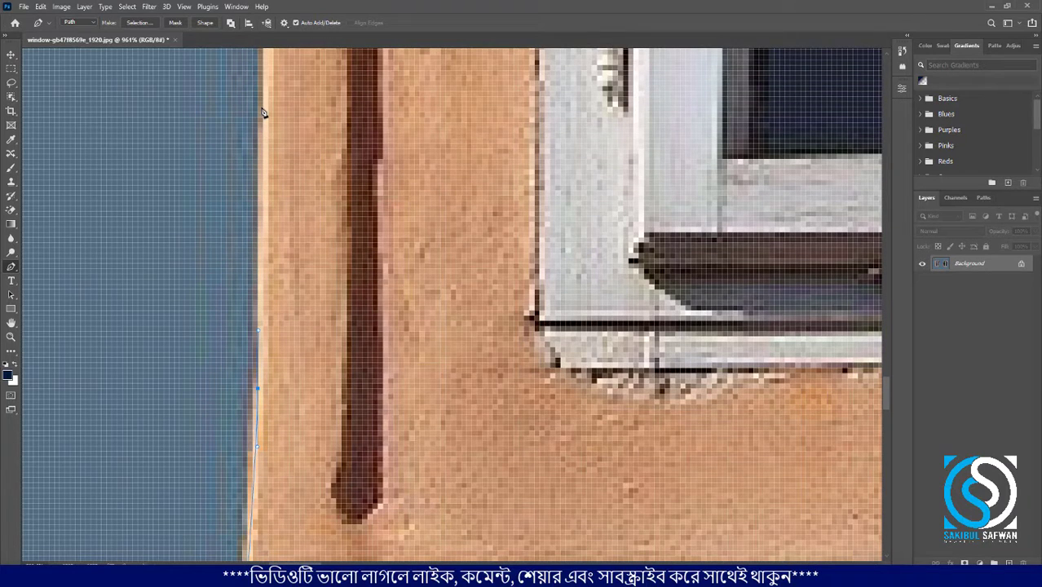
click(263, 106)
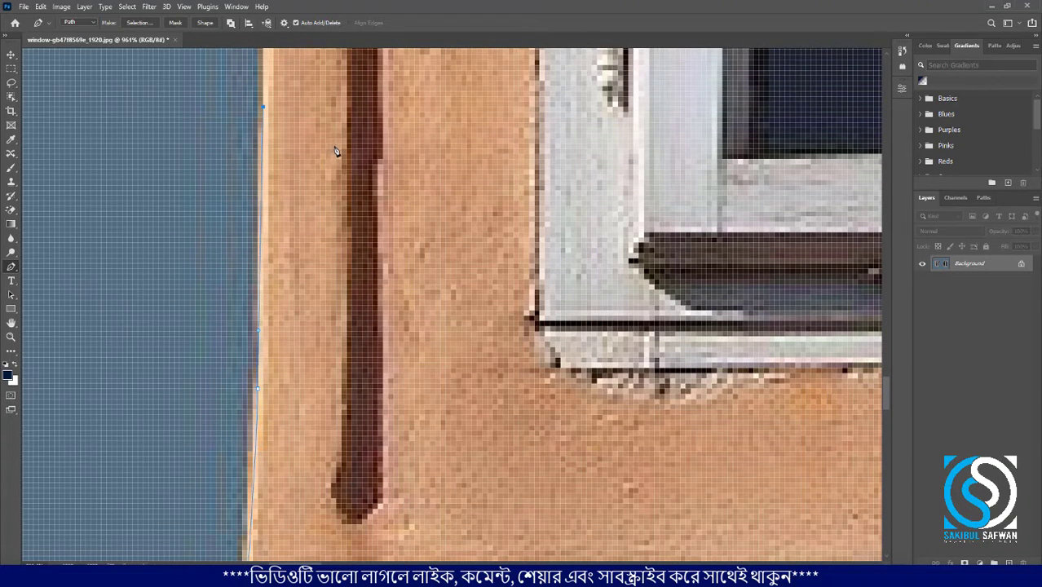
- Continue the path up the frame's left edge with two smooth anchor points alongside the lower hinge
drag(367, 74, 347, 455)
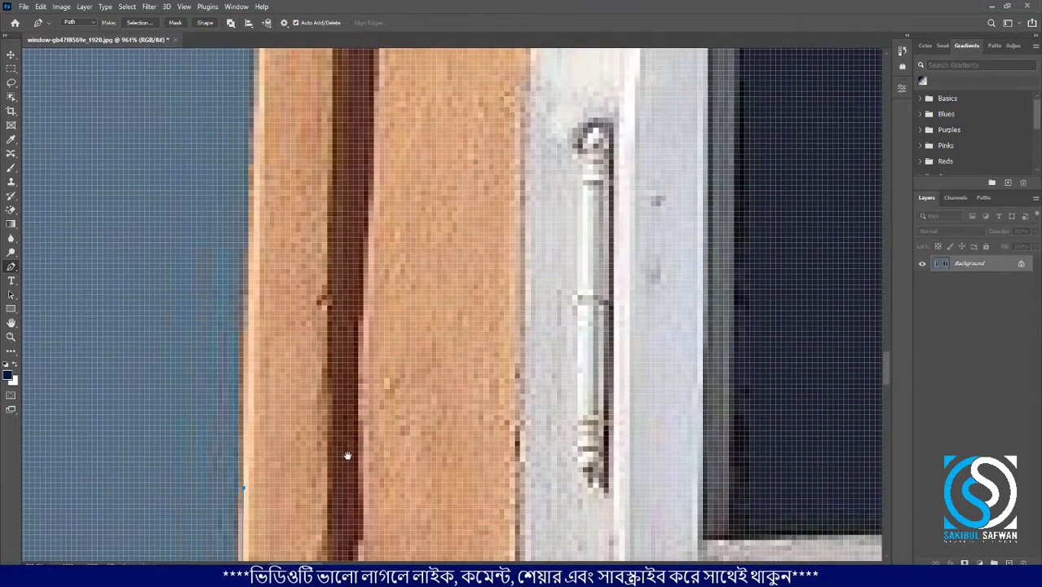
drag(399, 140, 423, 162)
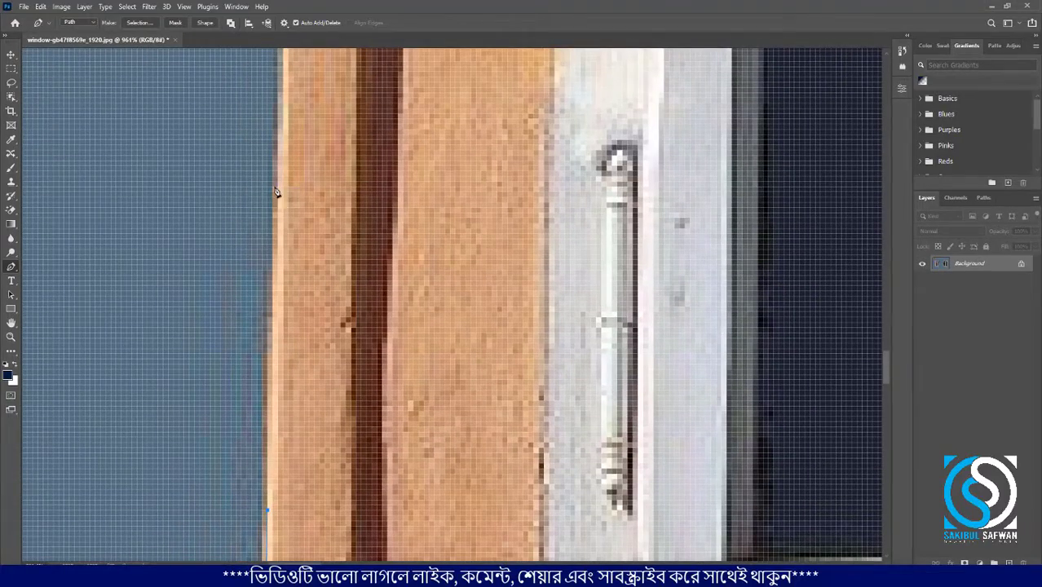
drag(278, 171, 277, 110)
scroll(304, 244, up, 3)
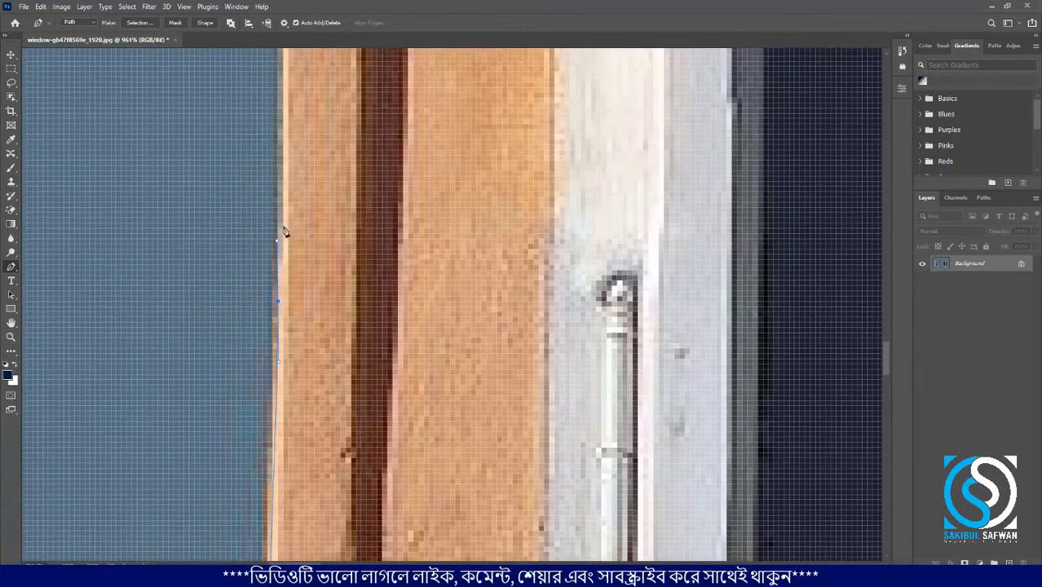
scroll(285, 228, up, 2)
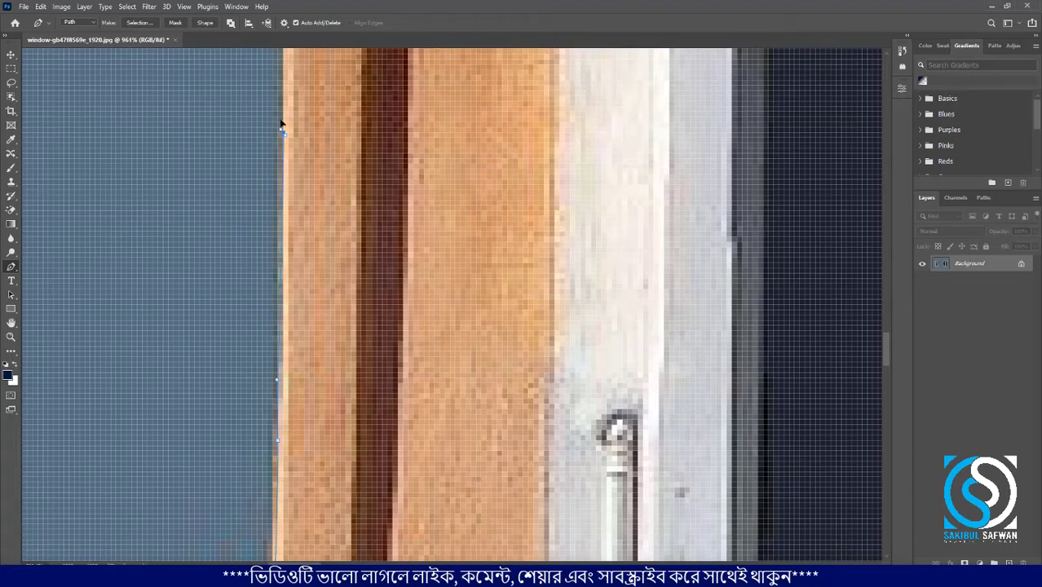
drag(282, 130, 283, 67)
- Use the Hand tool to reach the untraced edge beside the open pane, and extend the path there with the Pen tool
drag(458, 72, 404, 330)
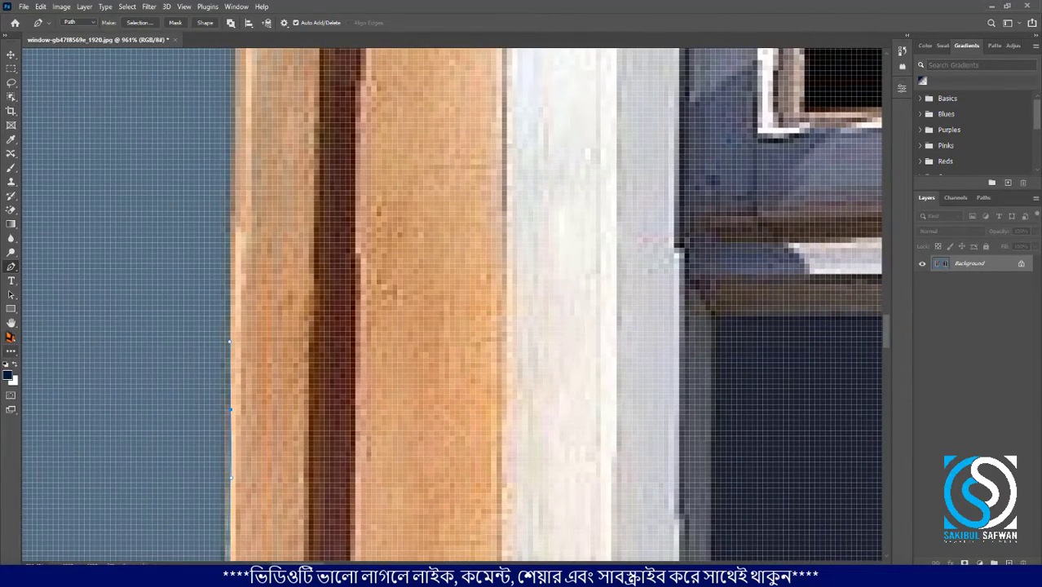
click(13, 326)
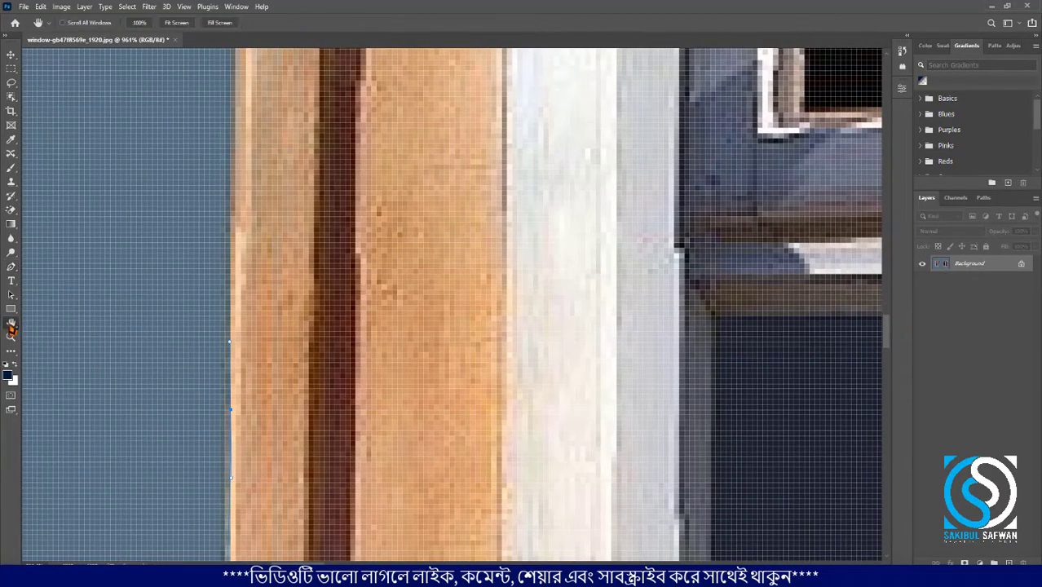
drag(393, 180, 235, 282)
drag(353, 239, 496, 238)
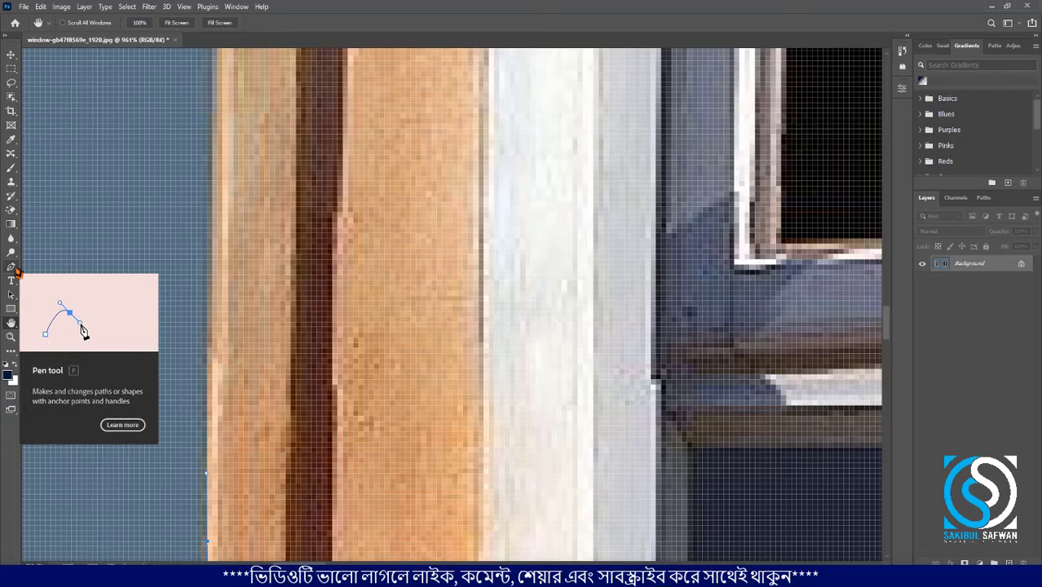
key(p)
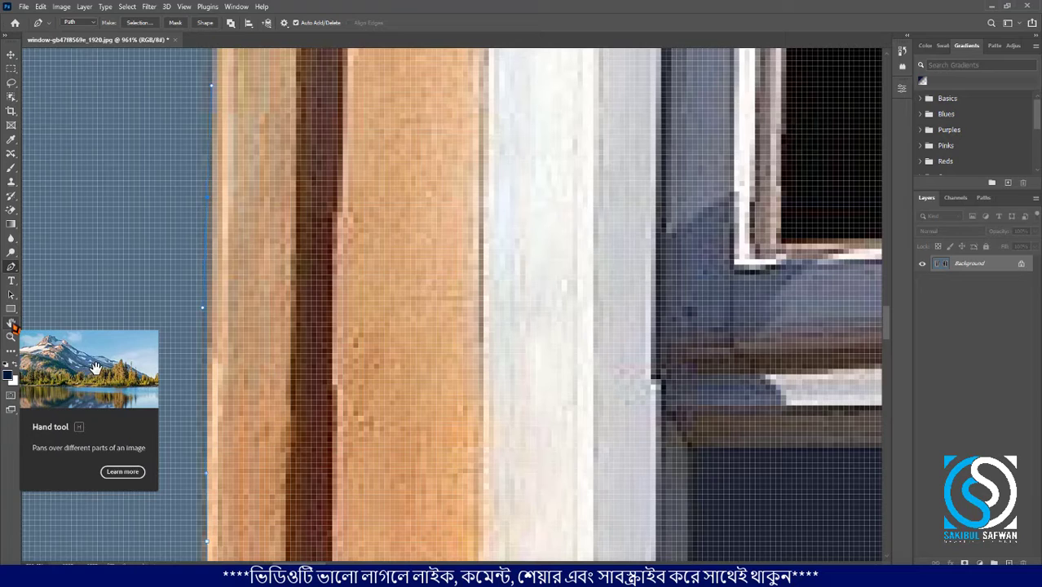
drag(224, 210, 225, 235)
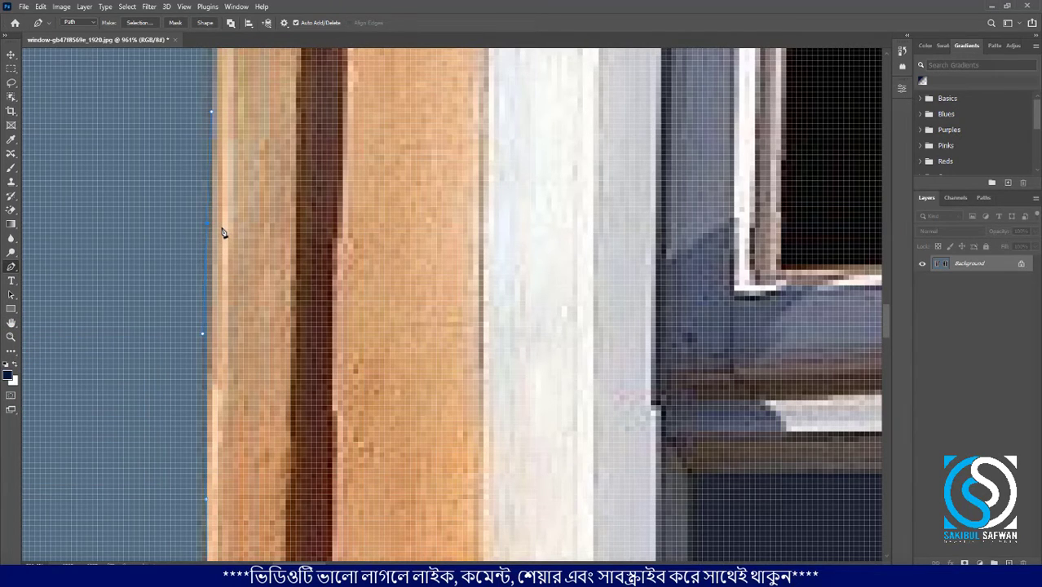
- Trace the frame's left edge further up with curved anchor points and around the underside of the protruding ornament
key(space)
scroll(235, 227, up, 5)
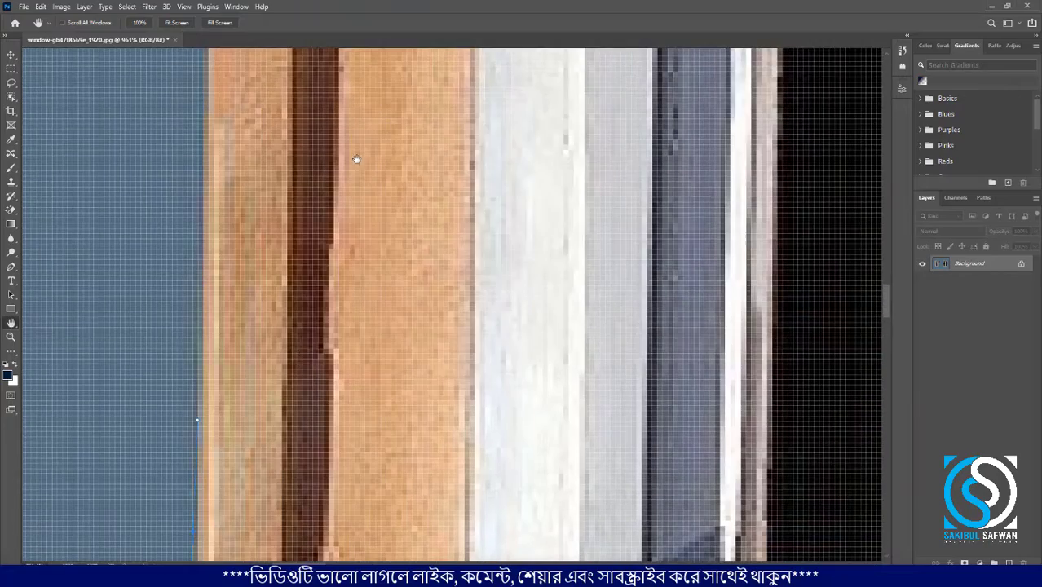
drag(356, 158, 367, 223)
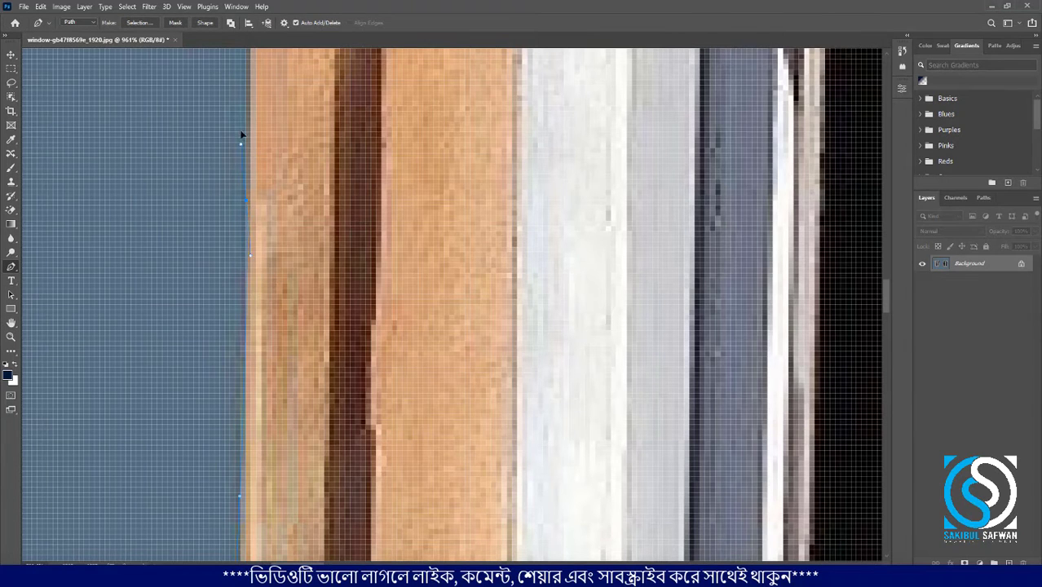
drag(240, 135, 249, 96)
scroll(287, 171, up, 5)
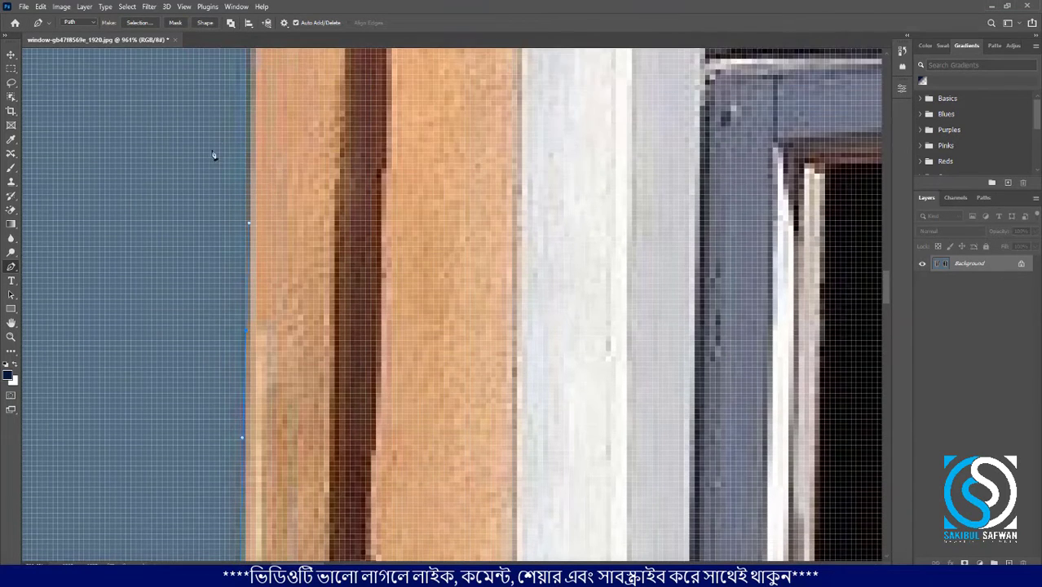
drag(256, 135, 259, 204)
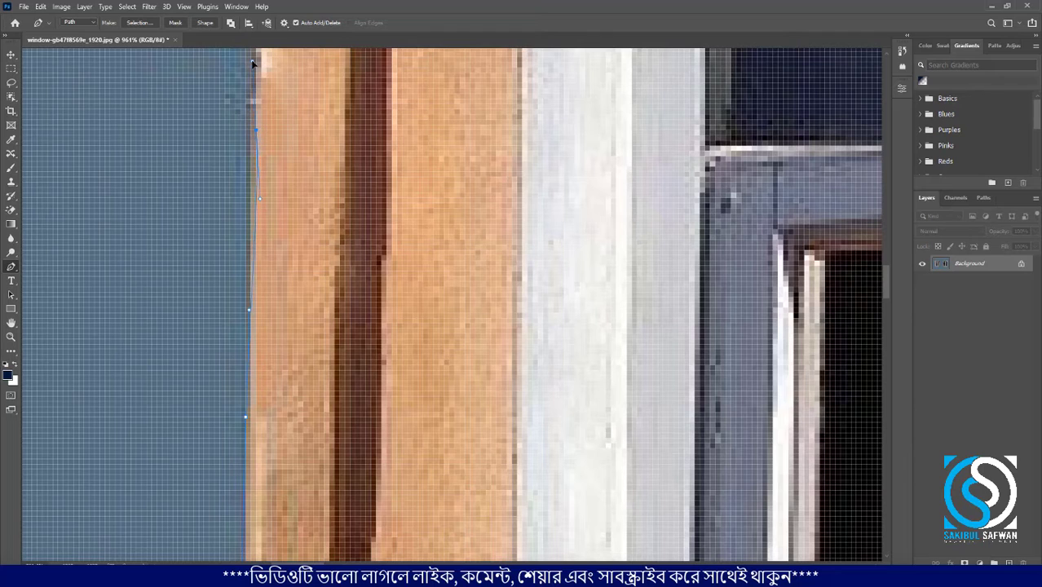
scroll(277, 192, up, 2)
scroll(273, 177, up, 2)
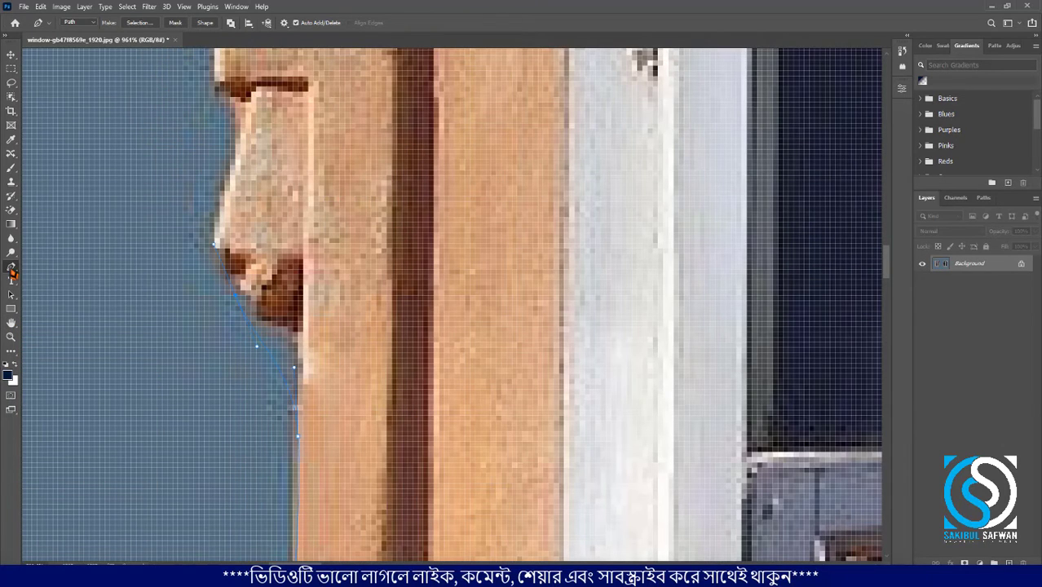
- Check the Hand tool group, return to the Pen tool and extend the path up the ornament's outer edge to the ledge above
right_click(12, 268)
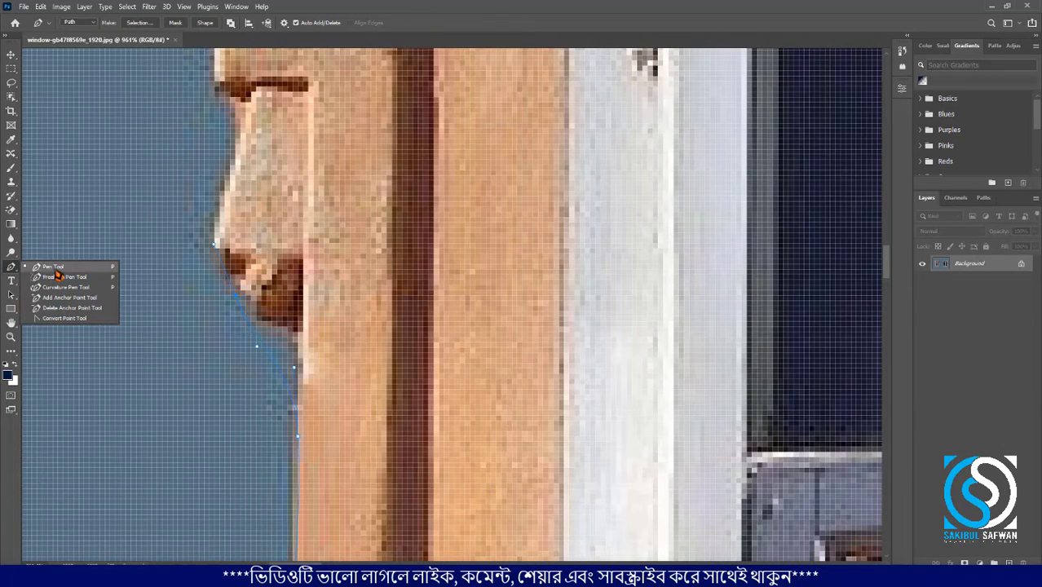
click(56, 269)
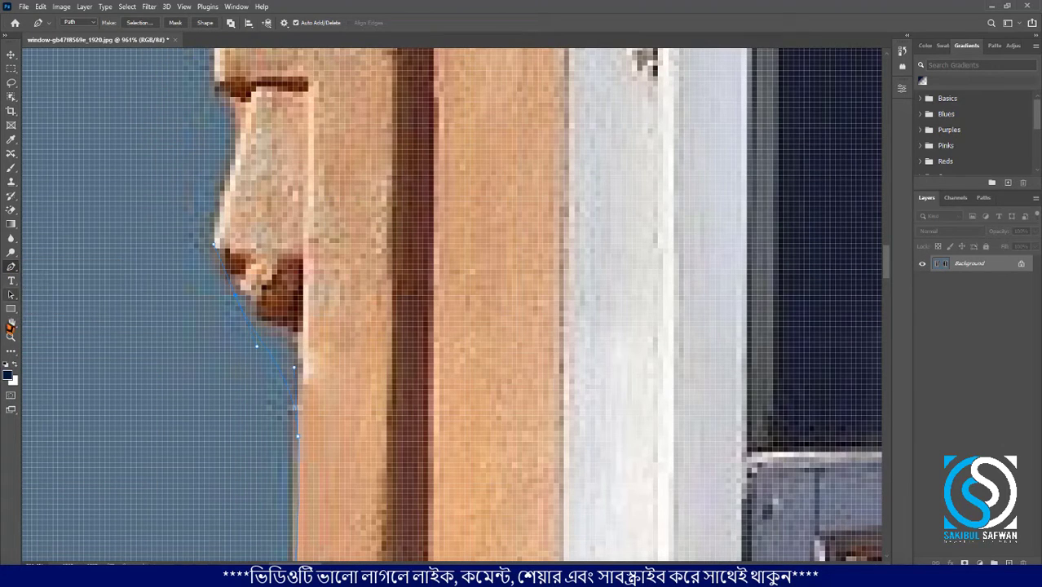
right_click(11, 326)
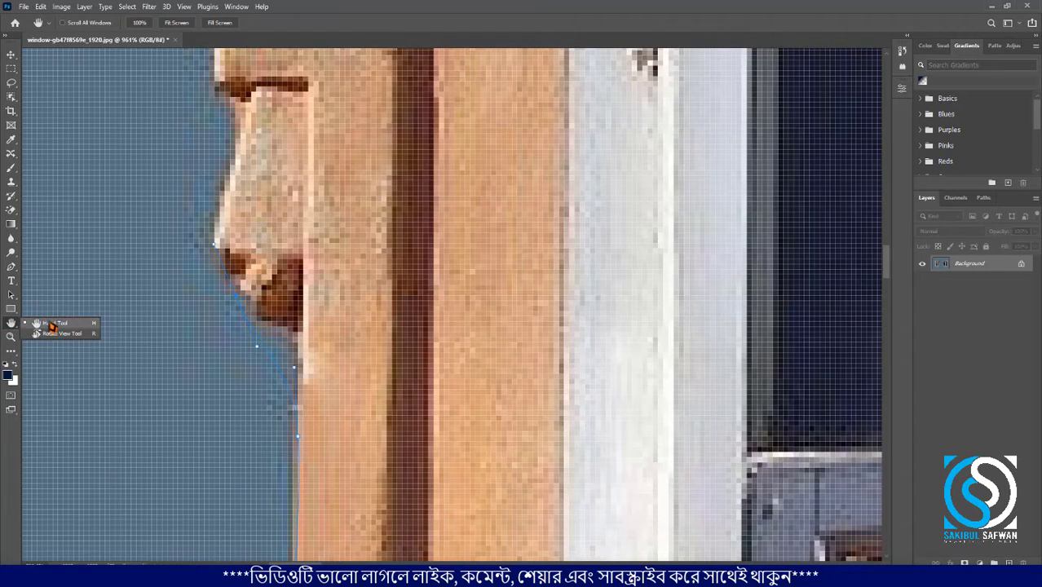
right_click(12, 271)
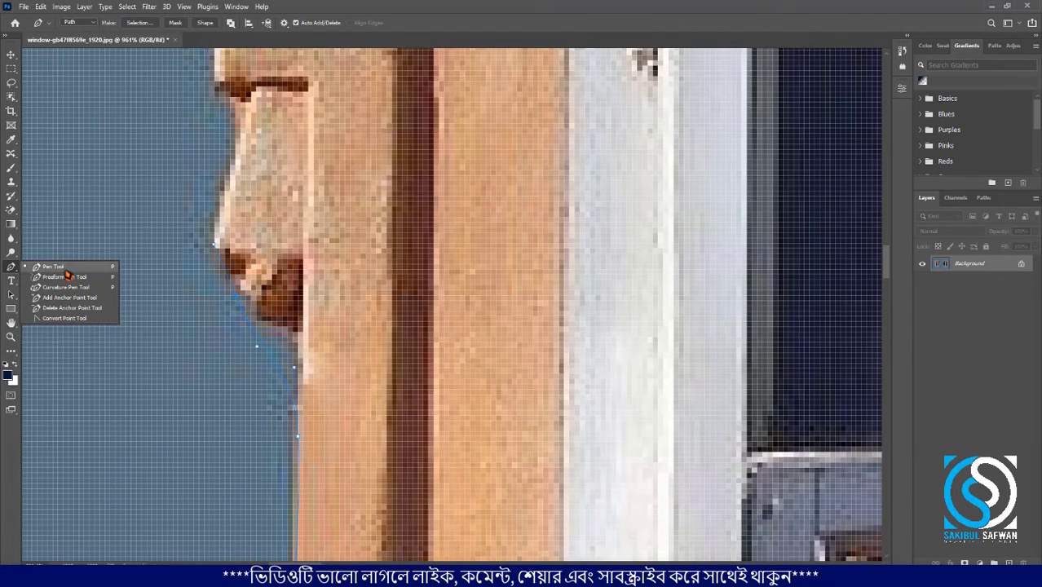
click(479, 17)
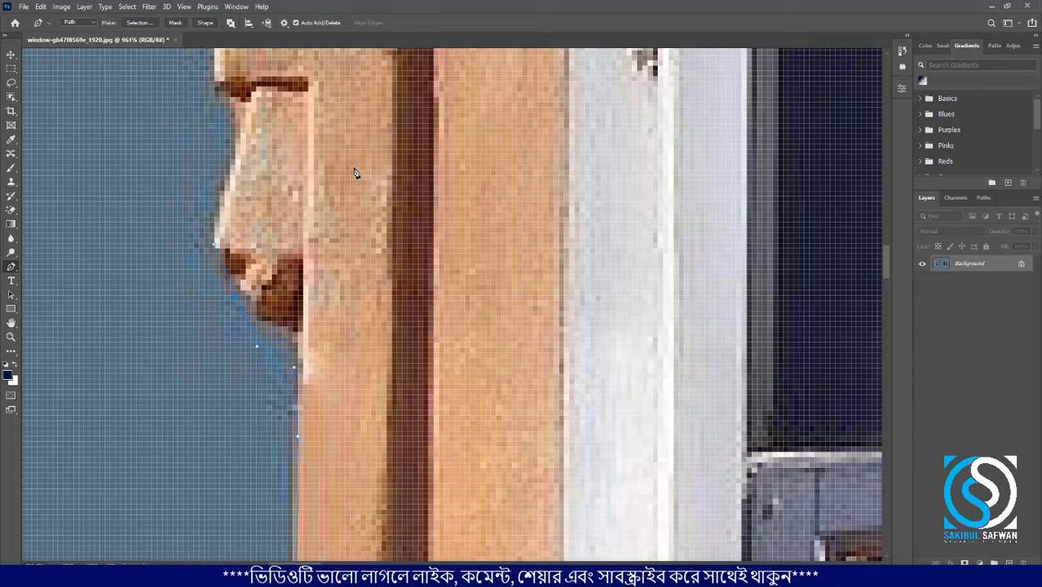
scroll(296, 257, up, 2)
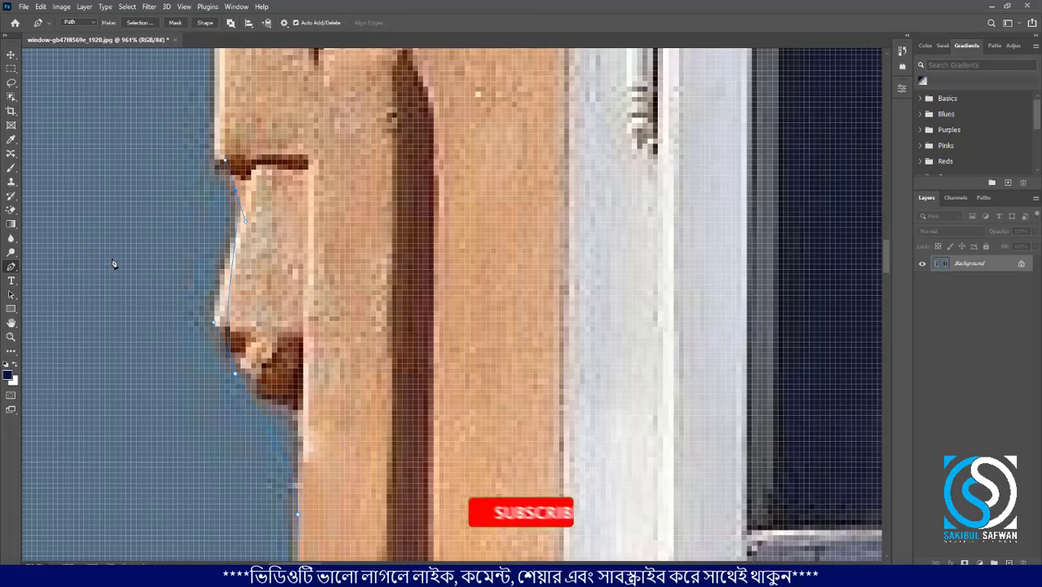
- Examine the untraced upper part of the window frame at a smaller magnification and activate the Move tool
key(space)
scroll(283, 142, up, 2)
drag(284, 142, 286, 452)
drag(355, 179, 496, 98)
drag(856, 407, 624, 349)
scroll(274, 256, down, 9)
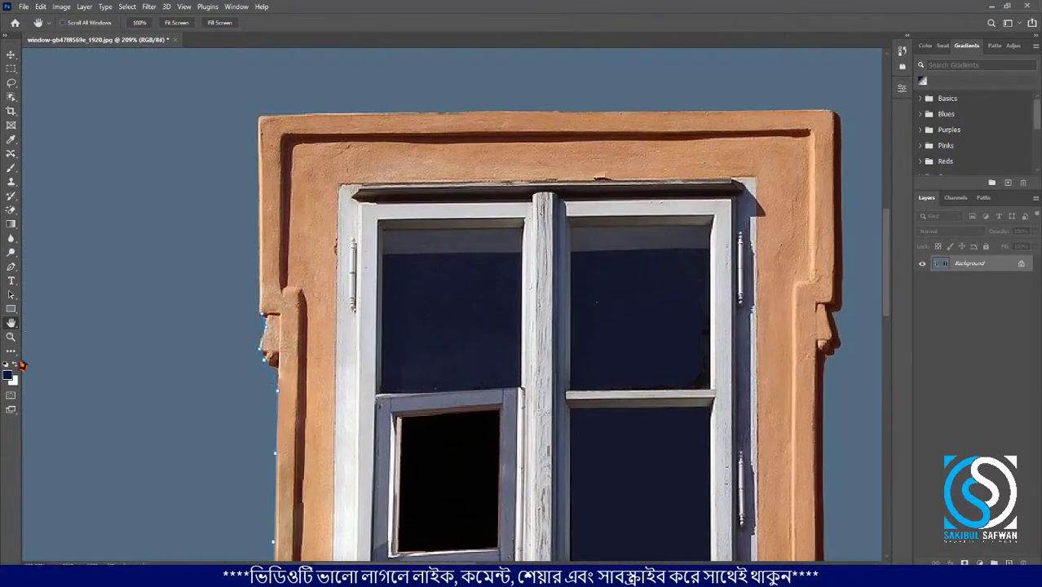
right_click(12, 326)
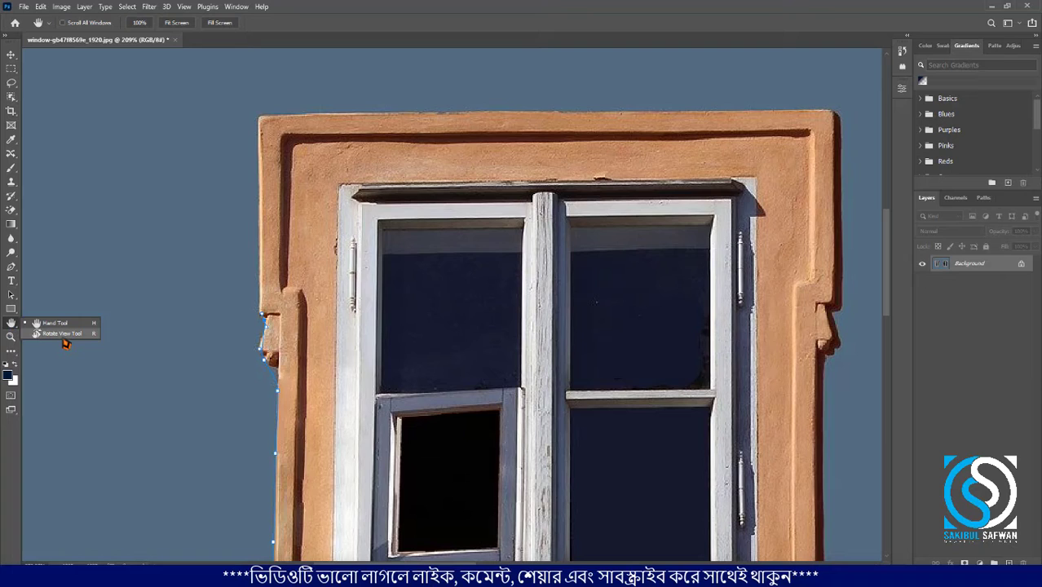
click(10, 54)
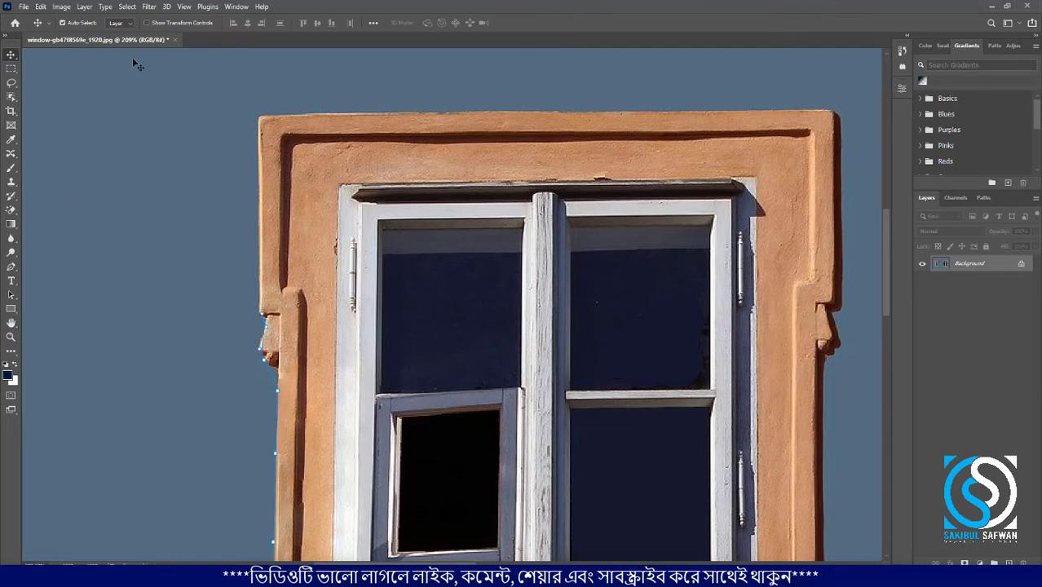
- Close the window image without saving the changes and minimize the program
click(175, 39)
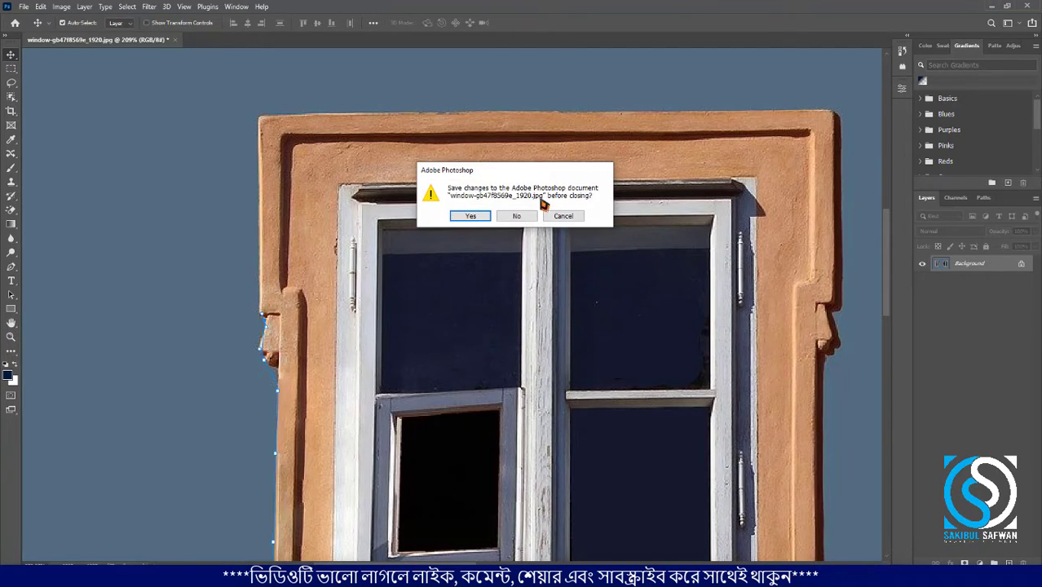
click(530, 215)
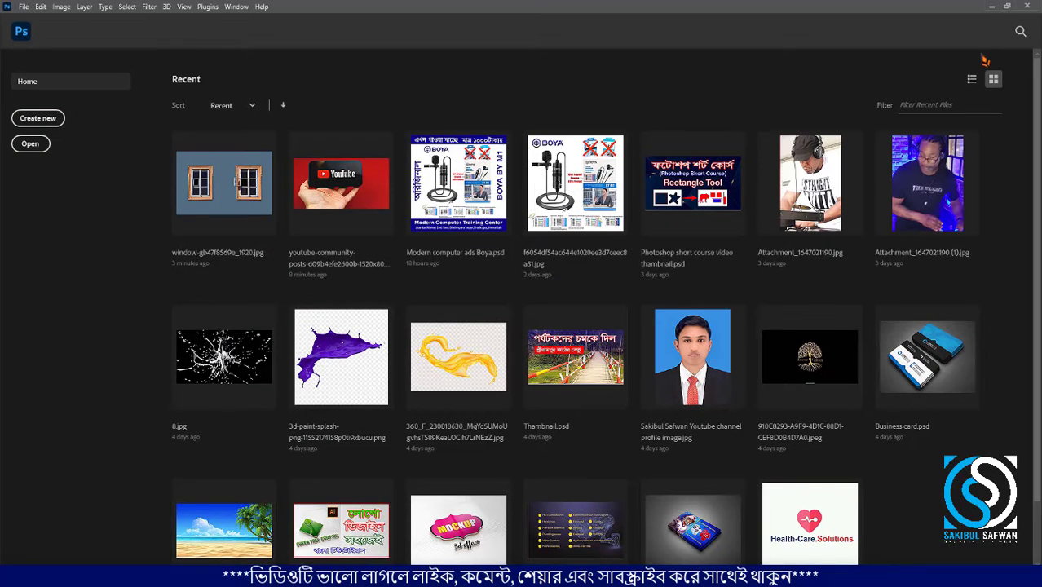
click(990, 5)
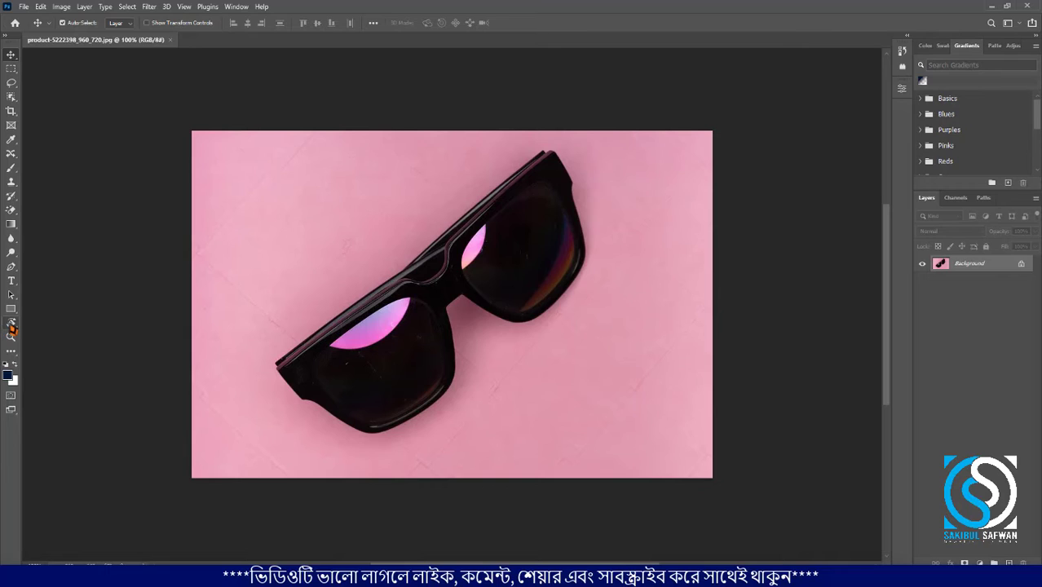
- Rotate the canvas view of the sunglasses image to about 35° with the Rotate View tool so the glasses lie level, and activate the Move tool
drag(12, 323, 62, 334)
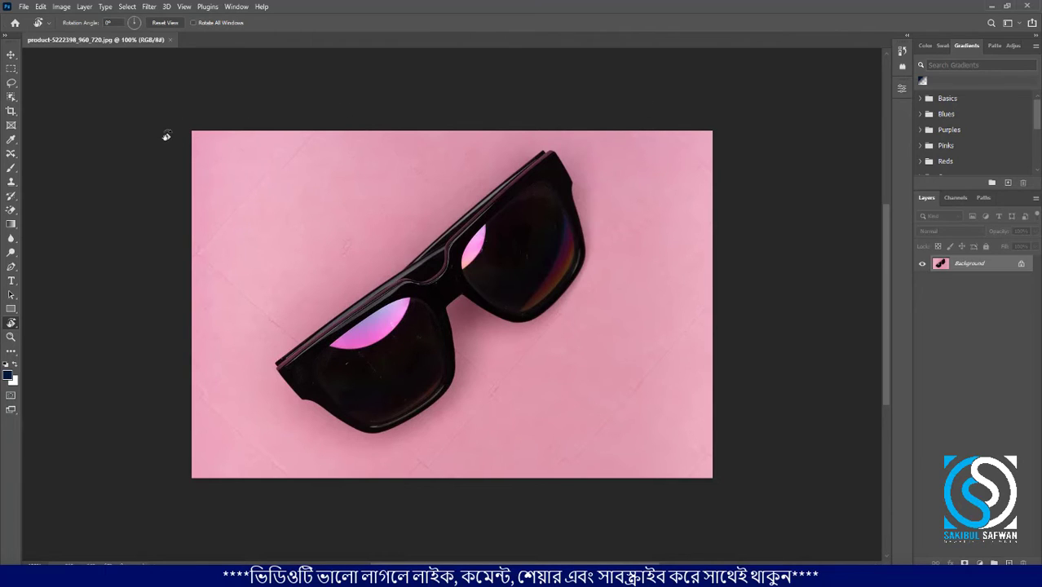
drag(146, 322, 204, 149)
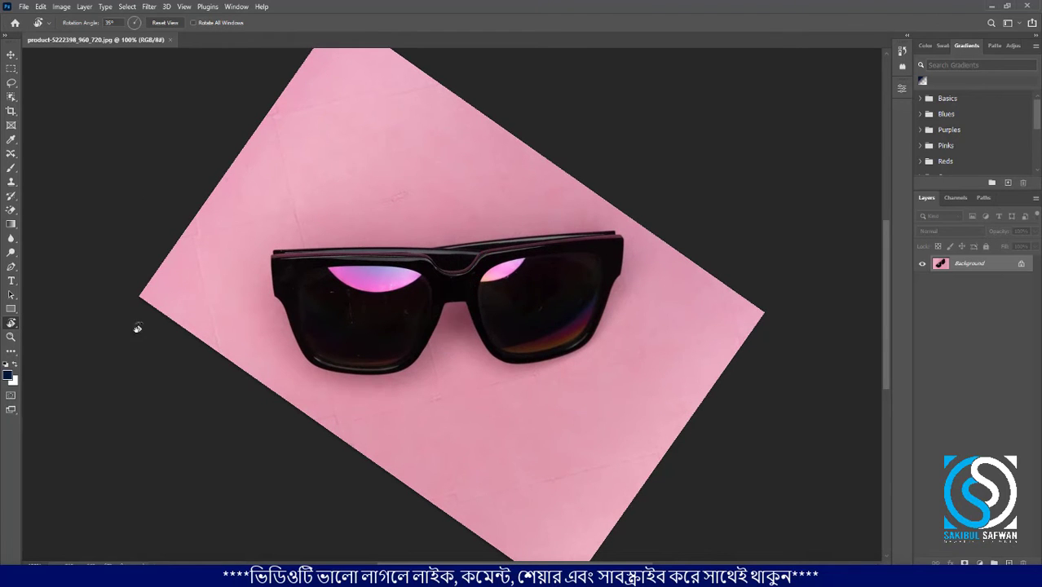
drag(176, 217, 673, 160)
drag(382, 80, 218, 132)
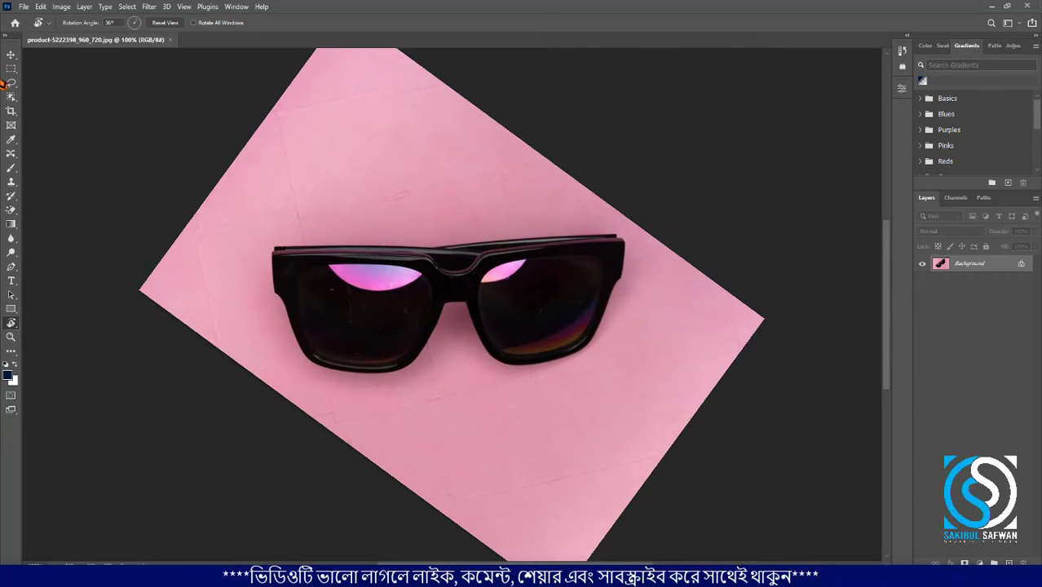
click(11, 54)
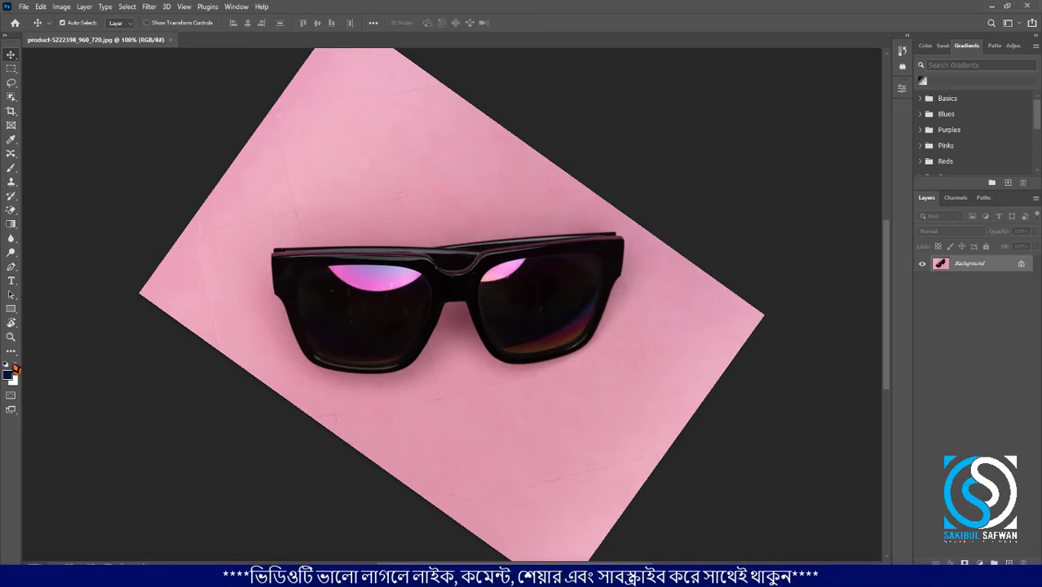
- Switch to the Hand tool and replace the open sunglasses image with window-gb47f8569e_1920.jpg
drag(11, 323, 76, 336)
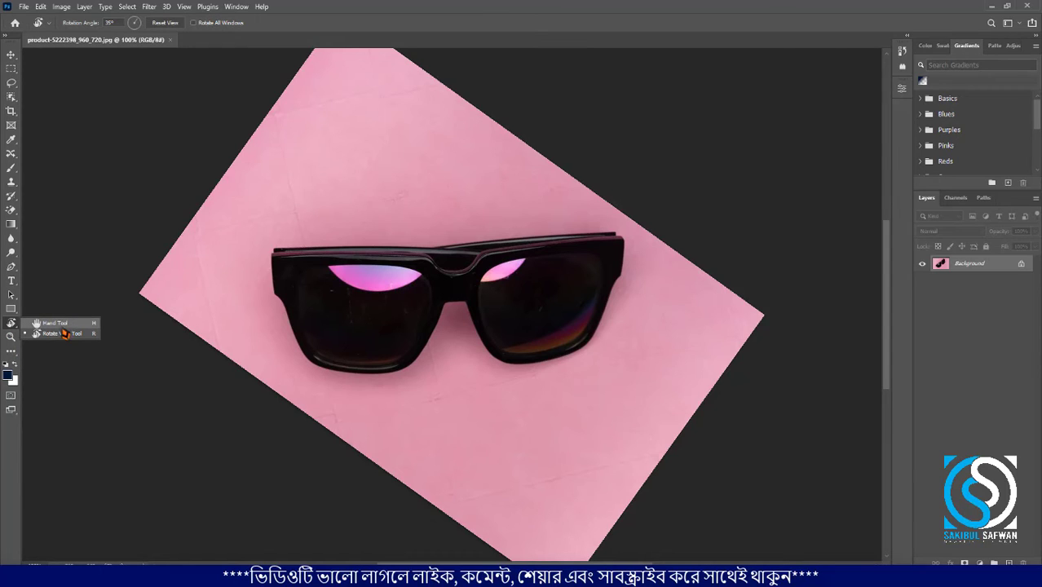
click(55, 324)
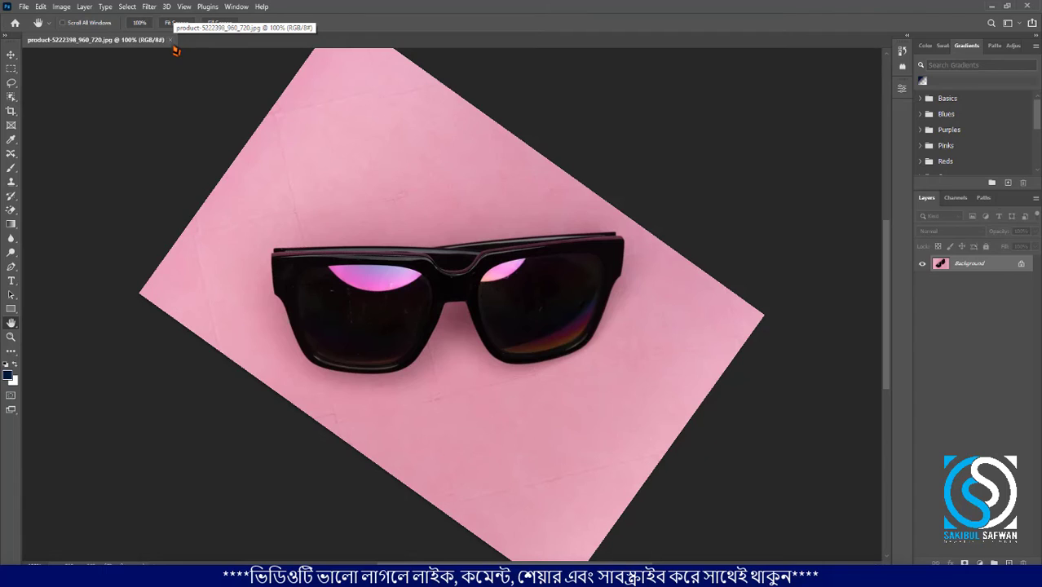
click(171, 39)
click(477, 179)
- Use the Zoom tool to magnify the two windows to 100%, reduce the view to 38.4% and enlarge it again to about 56%
click(10, 337)
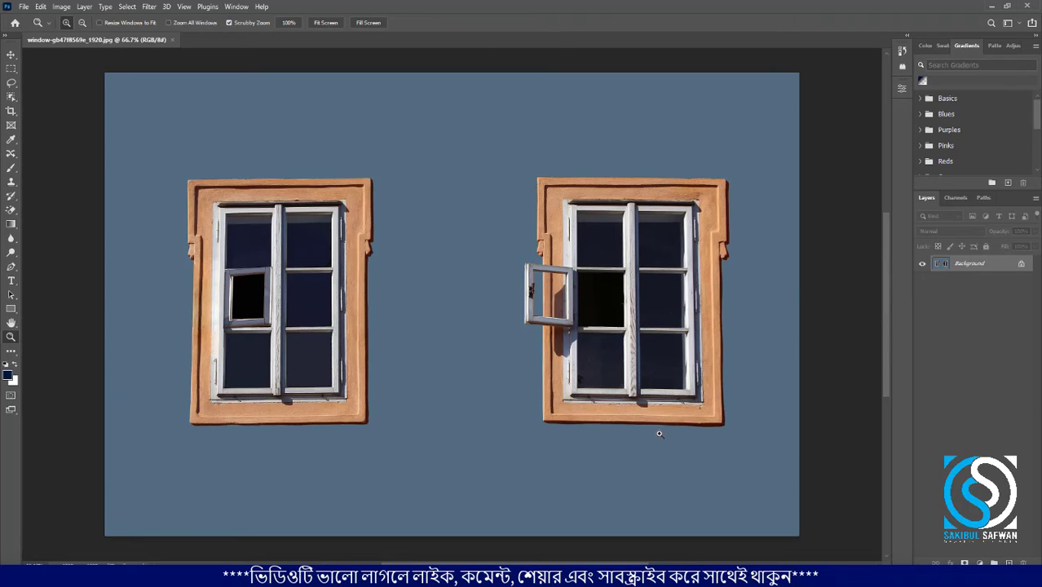
drag(367, 264, 402, 292)
click(402, 292)
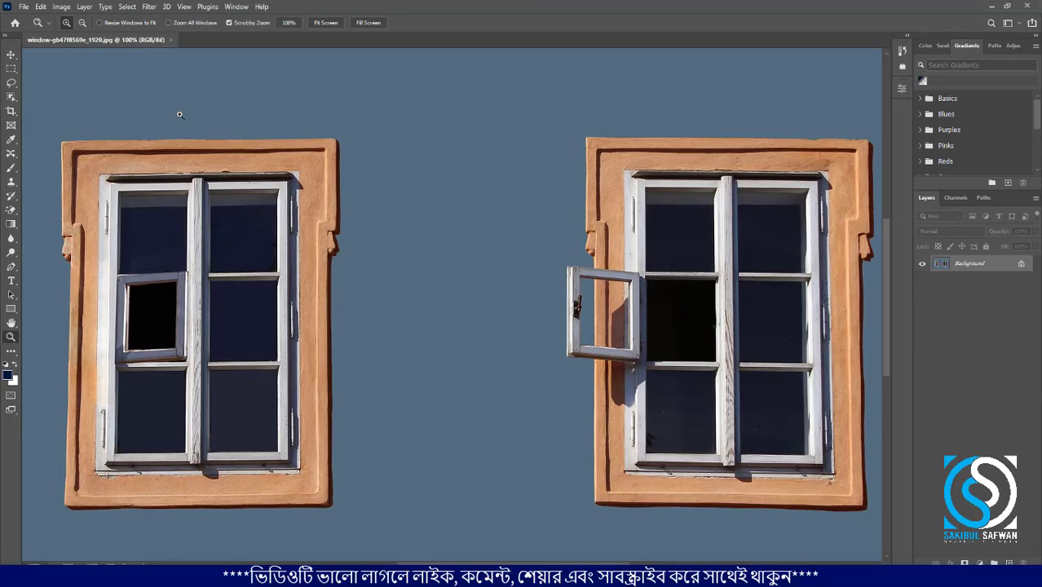
drag(179, 114, 232, 142)
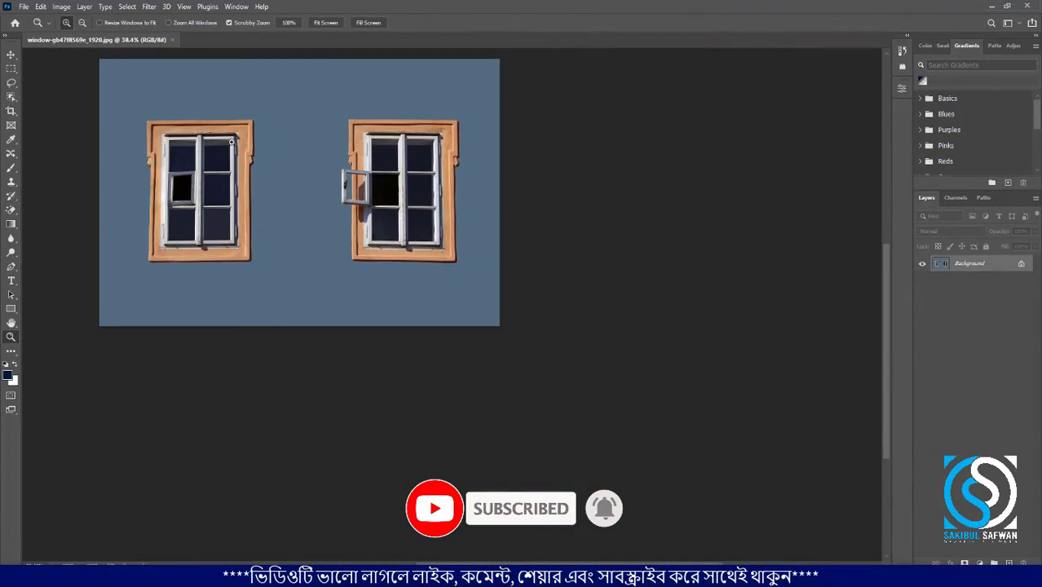
scroll(220, 159, up, 7)
scroll(54, 227, up, 4)
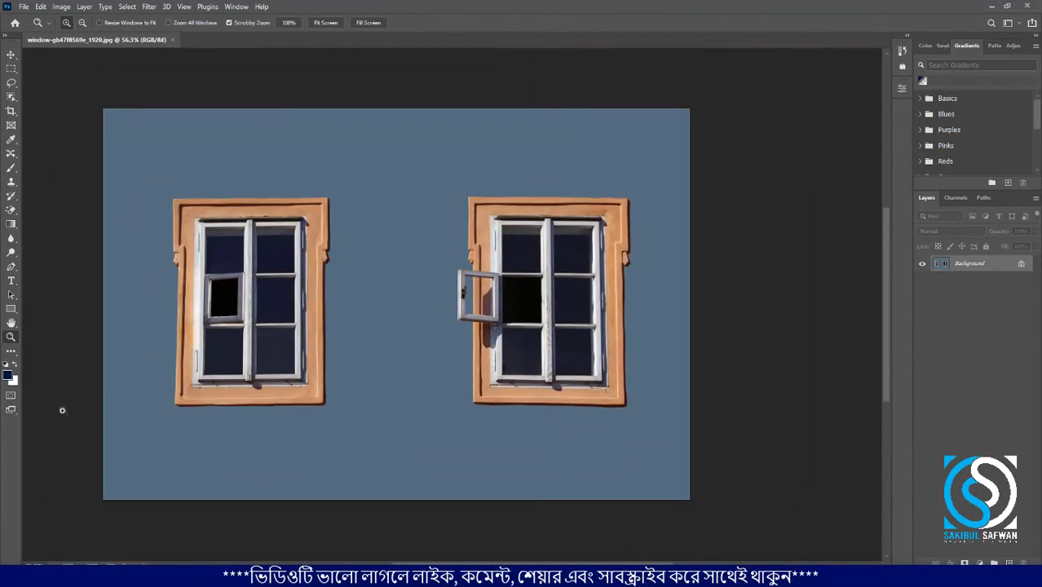